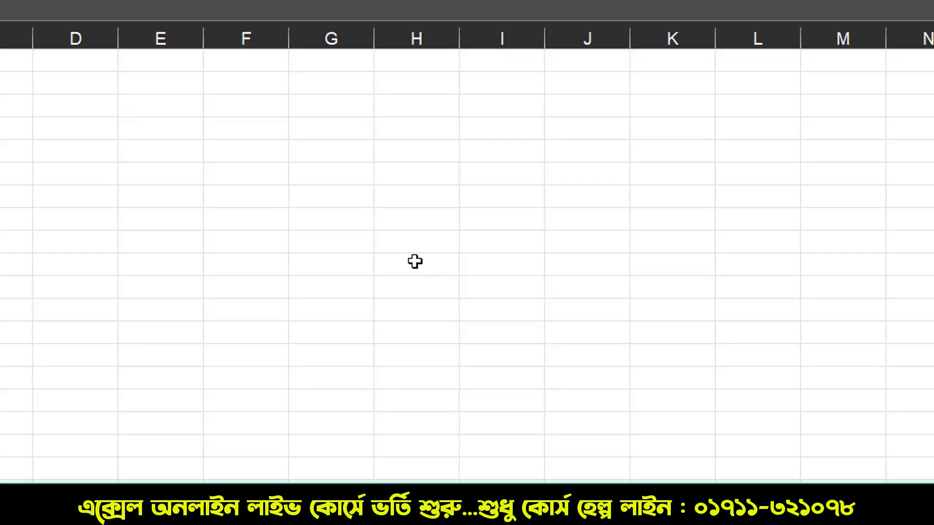
- Enter "Tanvir Academy Online Training Center" in cell C5 and "International Dekuan BD Company Ltd." in cell C6
click(97, 218)
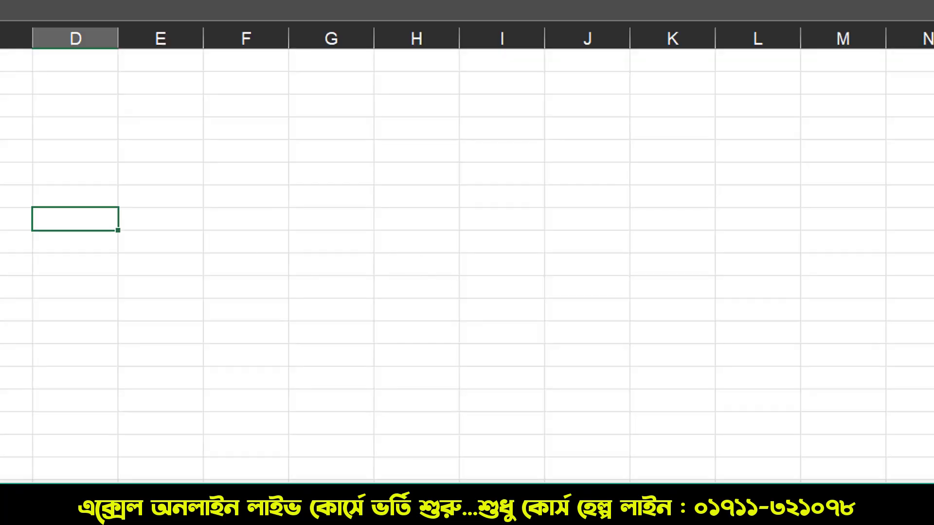
click(40, 181)
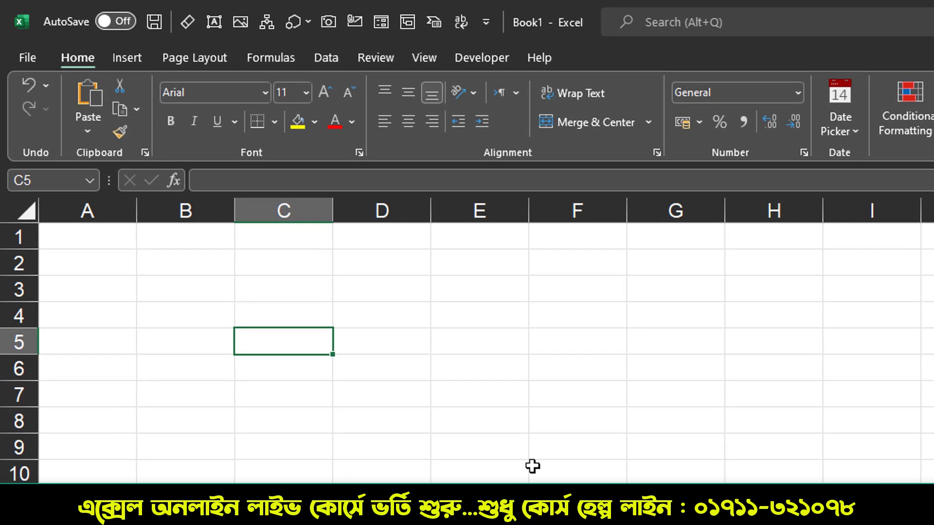
text(Tan)
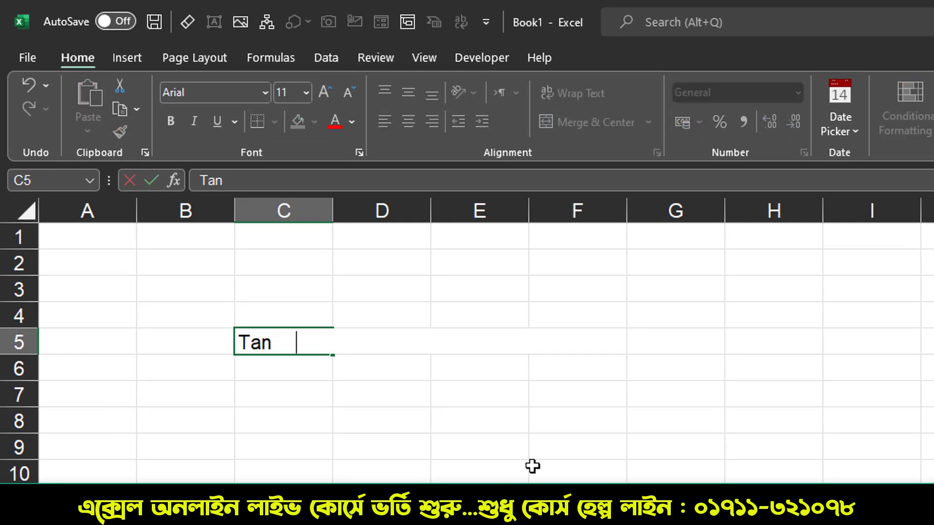
text(vir Academy Online Training Center)
key(Return)
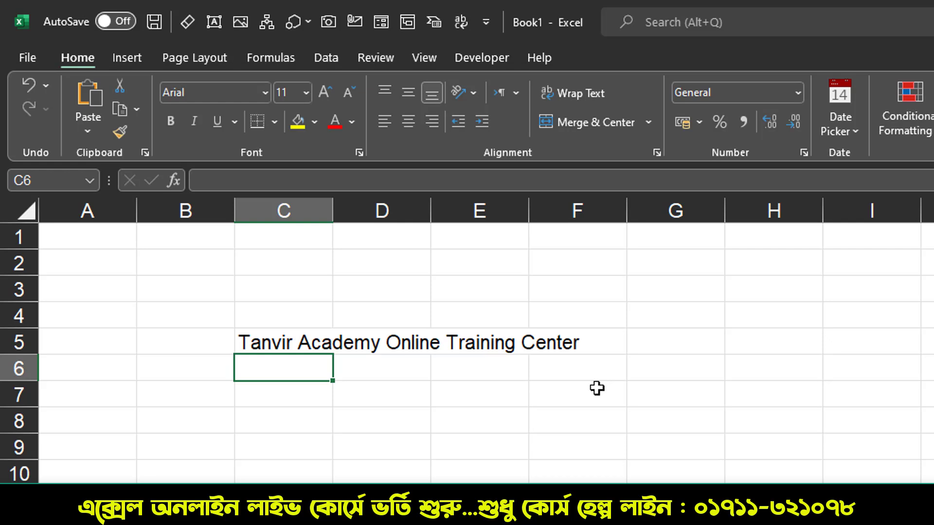
text(International Dekuan BD Company Ltd.)
key(Return)
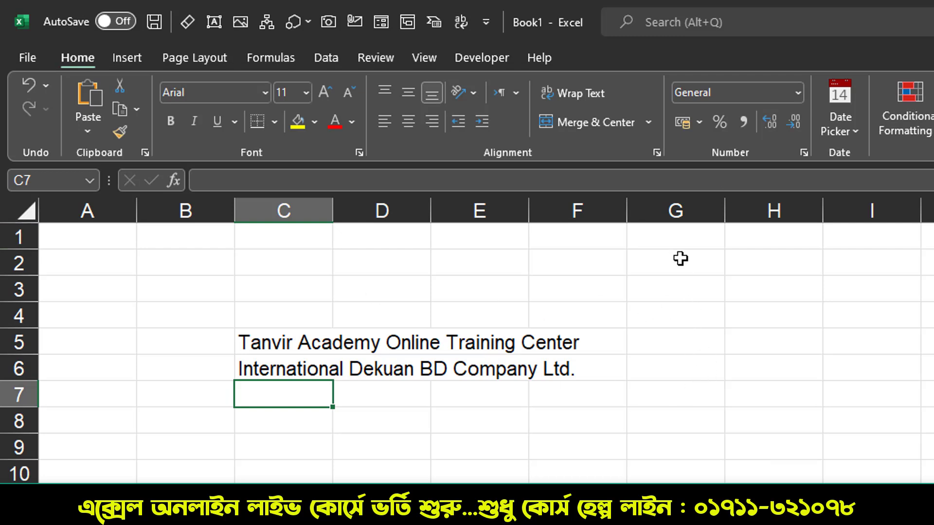
- Open the AutoCorrect settings from the proofing options and move the dialog clear of the sheet text
click(28, 57)
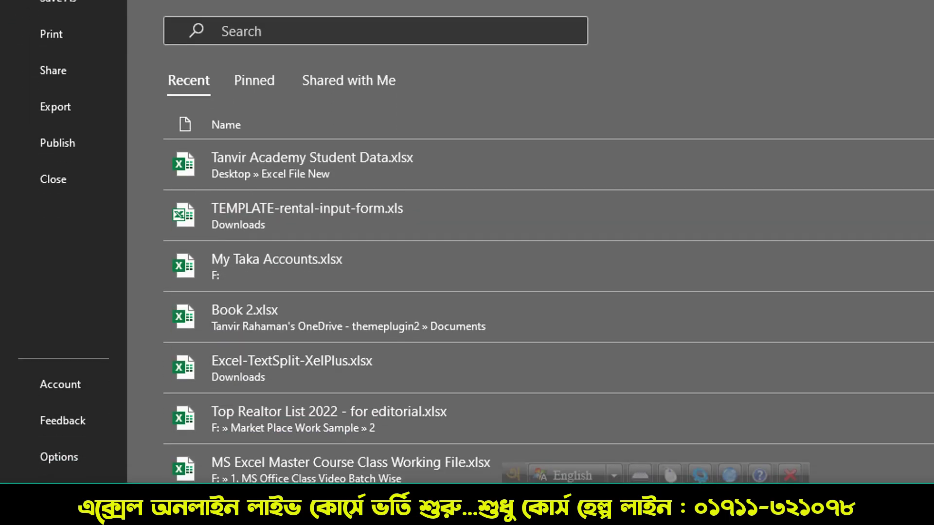
click(61, 461)
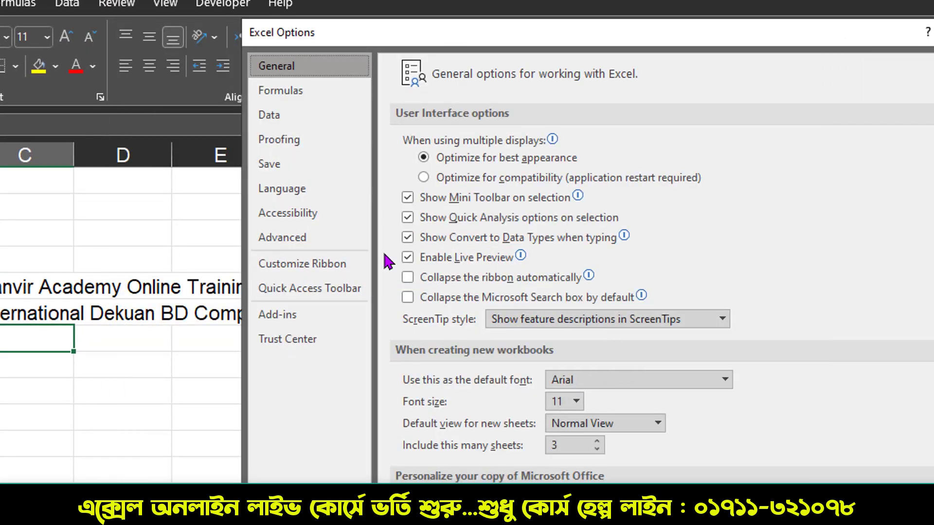
click(301, 141)
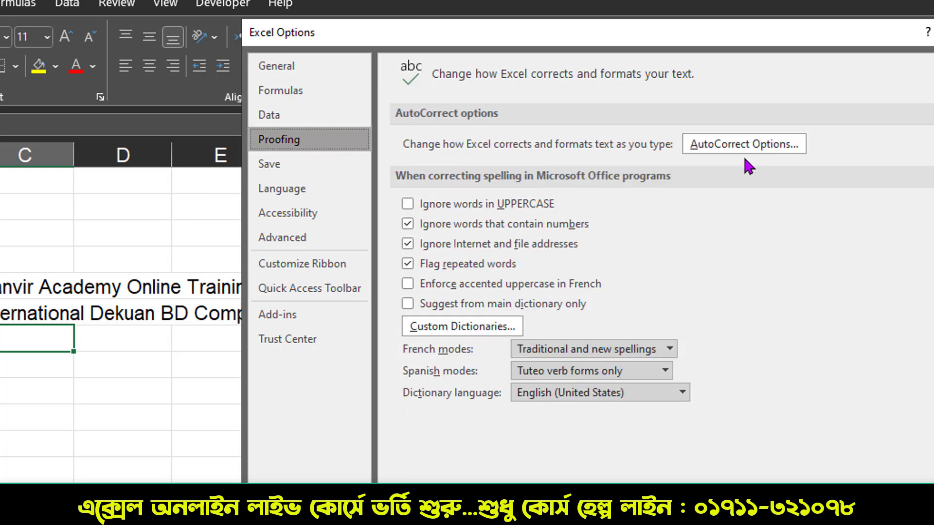
click(758, 149)
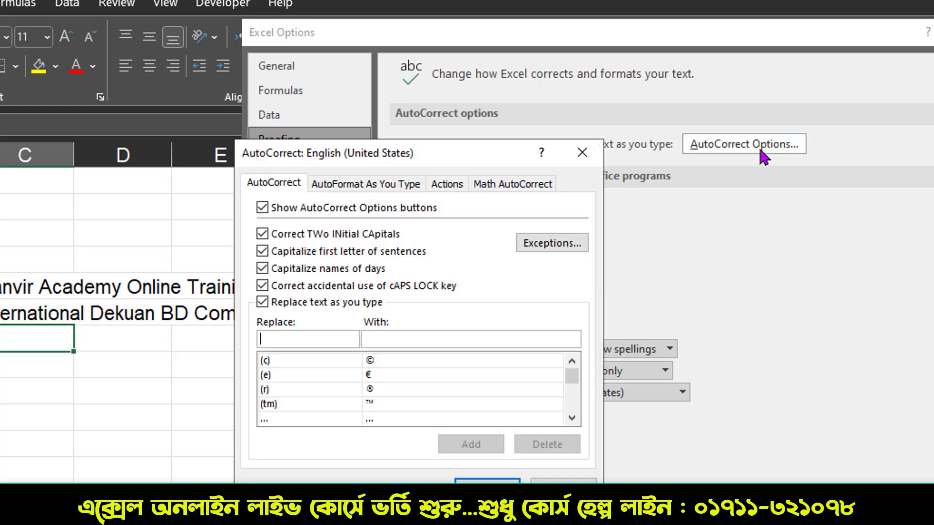
drag(442, 154, 557, 134)
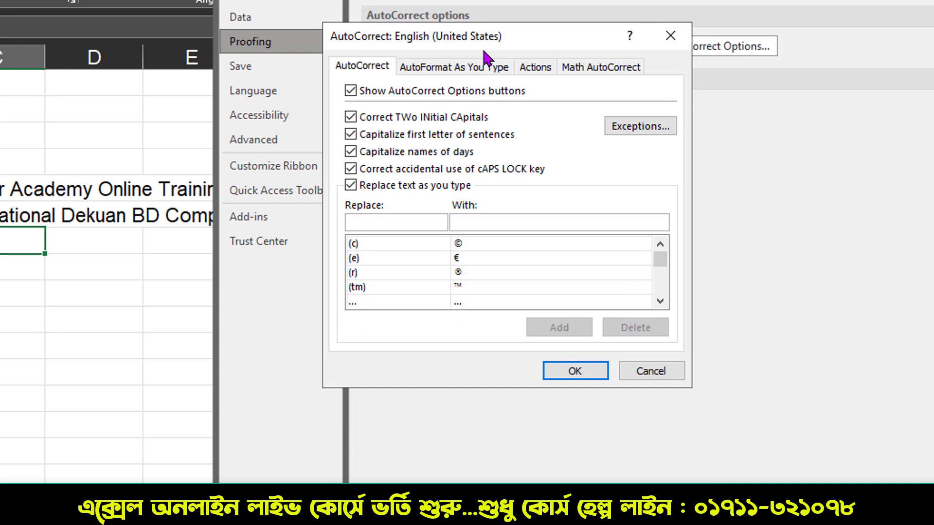
drag(506, 35, 536, 19)
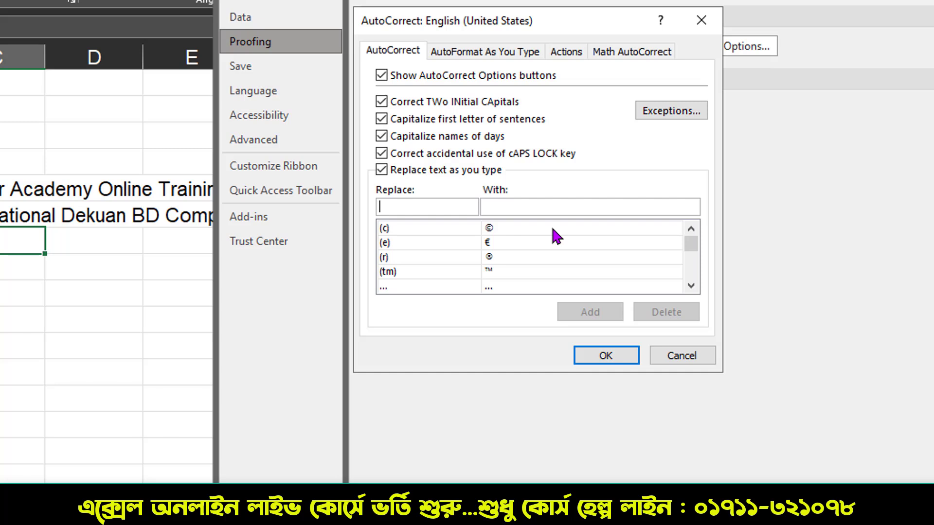
- Add an AutoCorrect entry that replaces "Mad" with "Madina Group of Ind Ltd"
text(Mad)
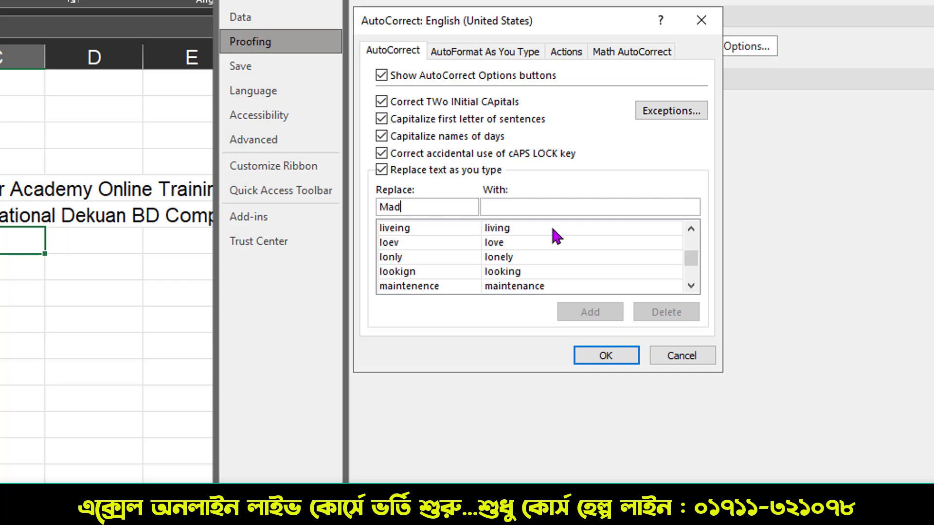
click(495, 204)
text(Madin)
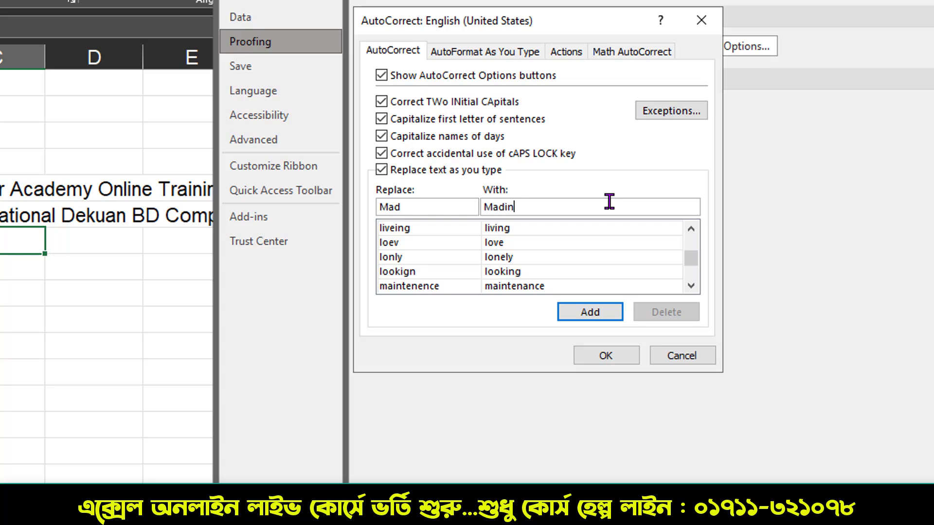
text(a Group of Ind Ltd)
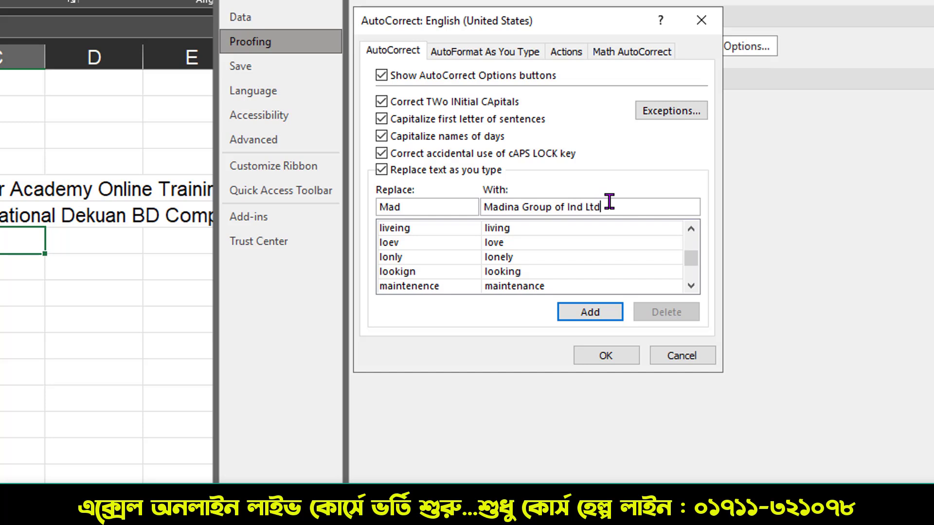
click(592, 312)
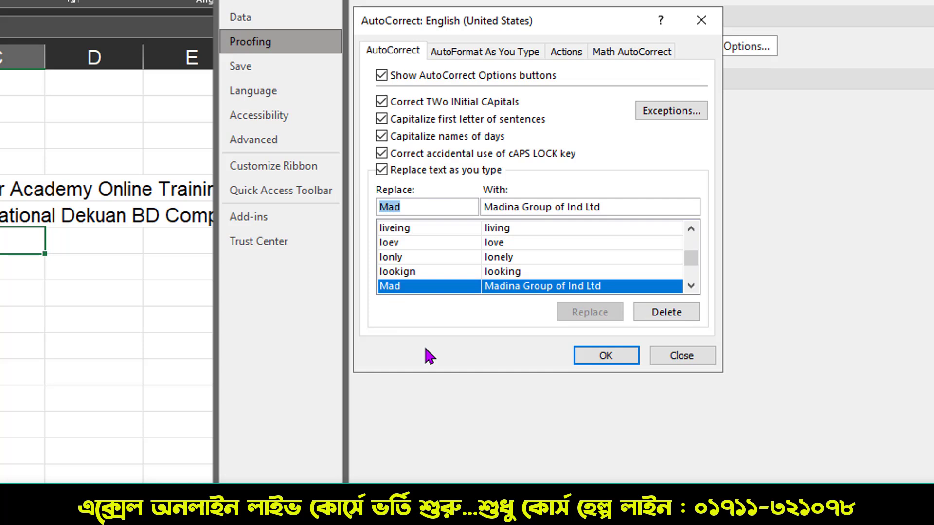
- Redefine the AutoCorrect entry "Ta" so that it is replaced with the person's full name
text(Ta)
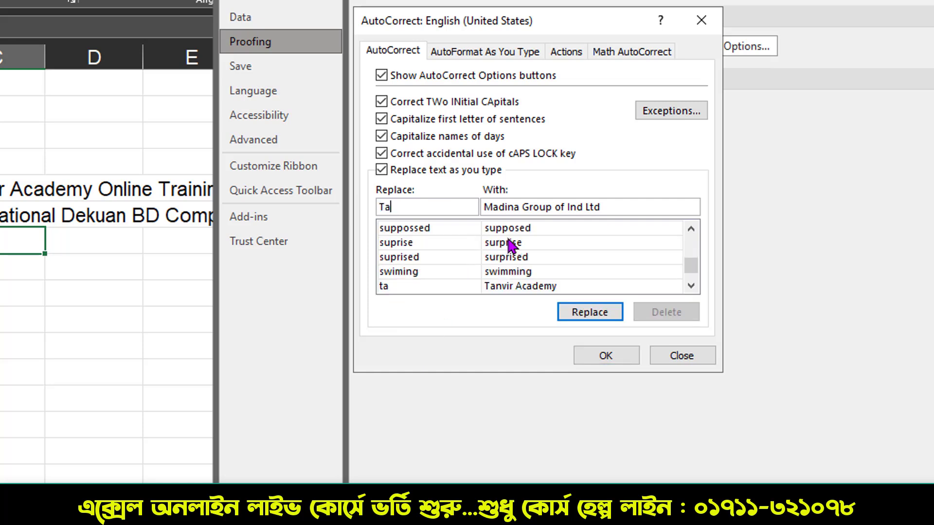
drag(621, 205, 479, 206)
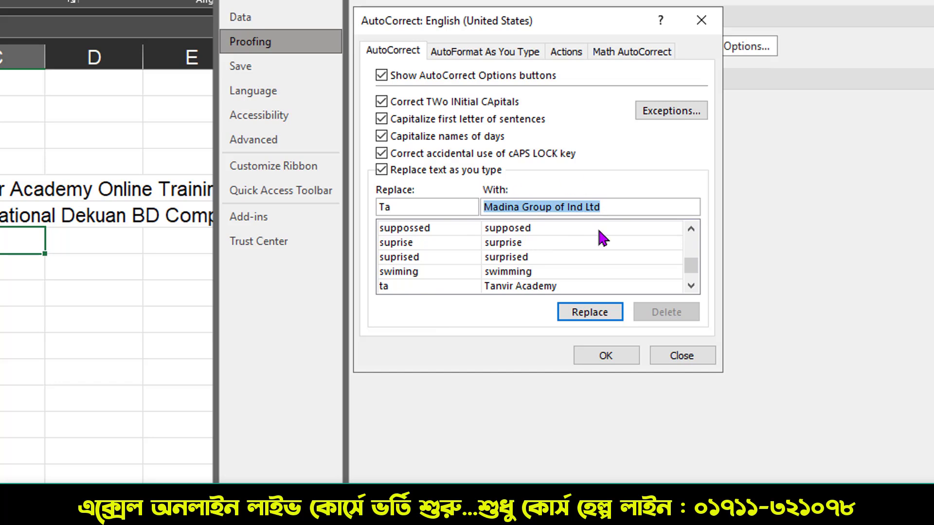
text(Tanvir )
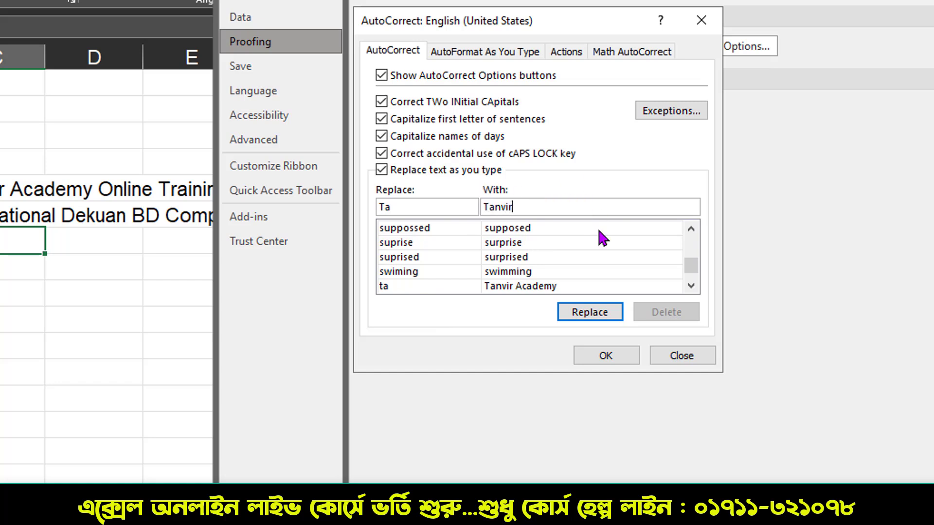
text(Rahaman)
click(590, 313)
click(435, 302)
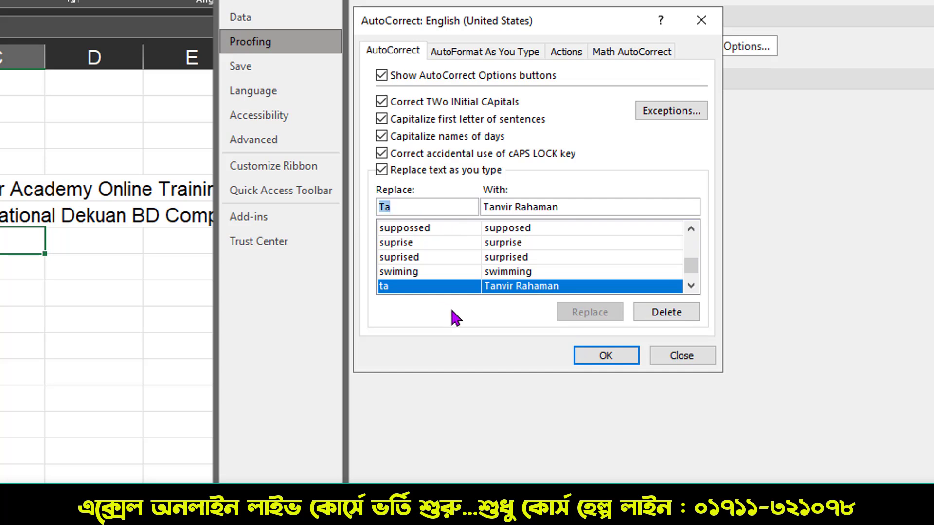
- Add an AutoCorrect entry that replaces "Yt" with "YouTube" and apply the option changes
text(Yt)
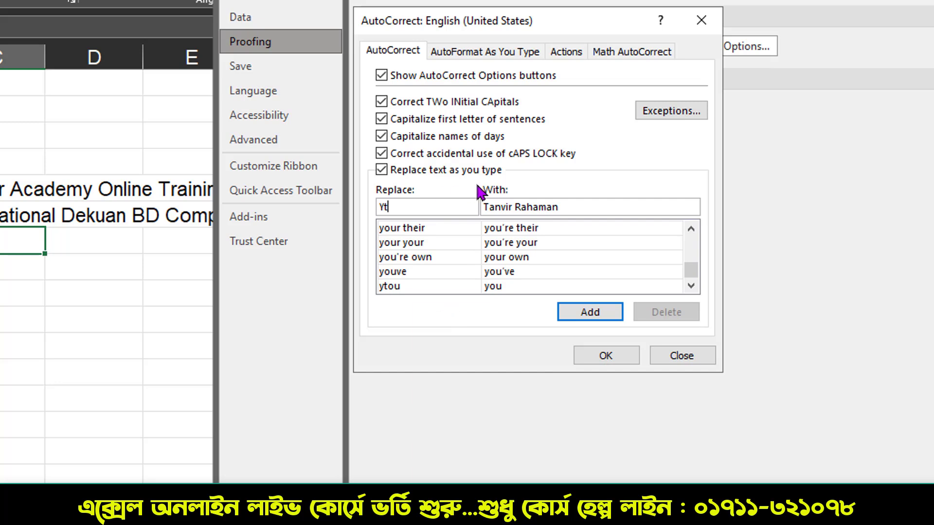
drag(573, 209, 427, 214)
text(YouTube)
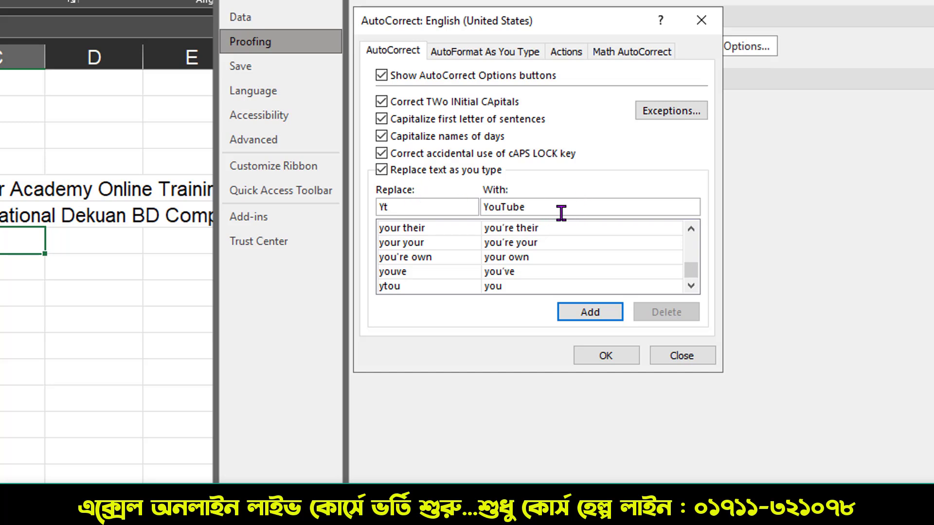
click(589, 311)
click(605, 356)
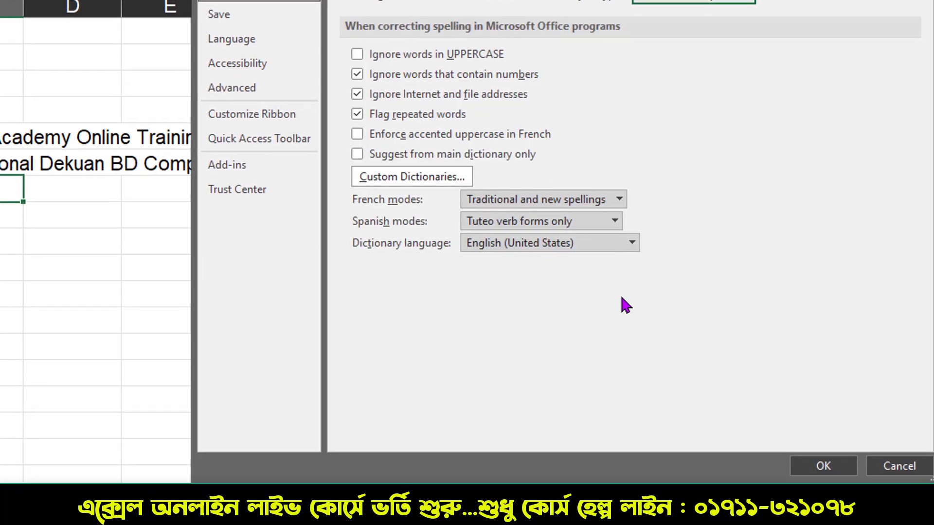
click(826, 474)
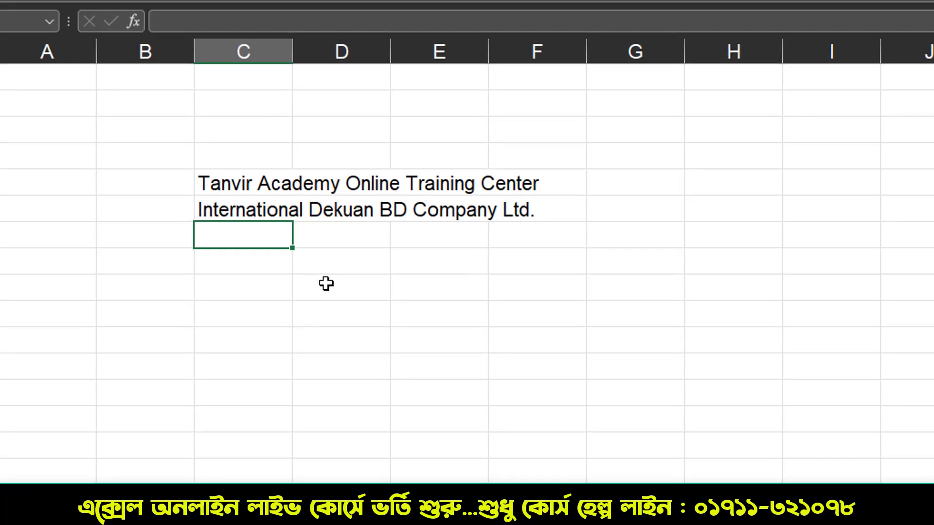
- Use the AutoCorrect shortcuts to enter "YouTube" in C7, the person's full name in C8 and "Madina Group of Ind Ltd" in C9
click(265, 270)
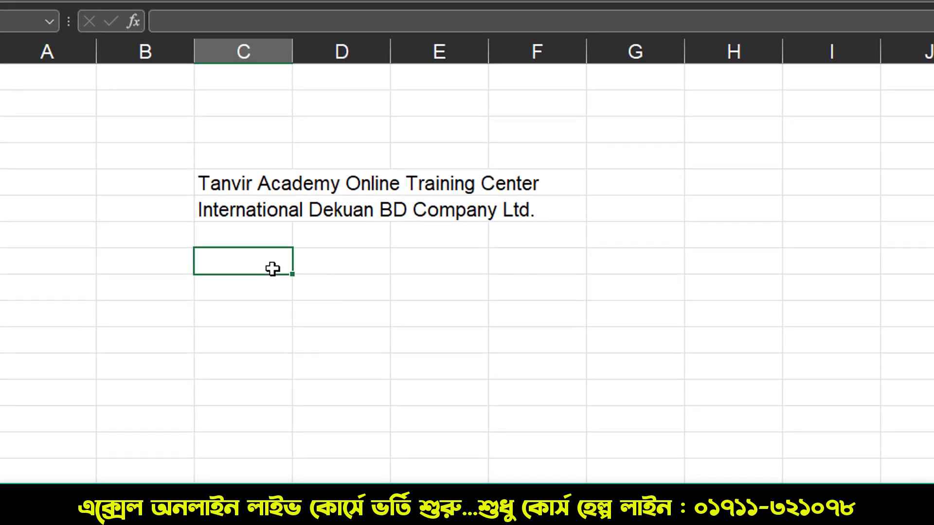
click(269, 235)
text(YouTube)
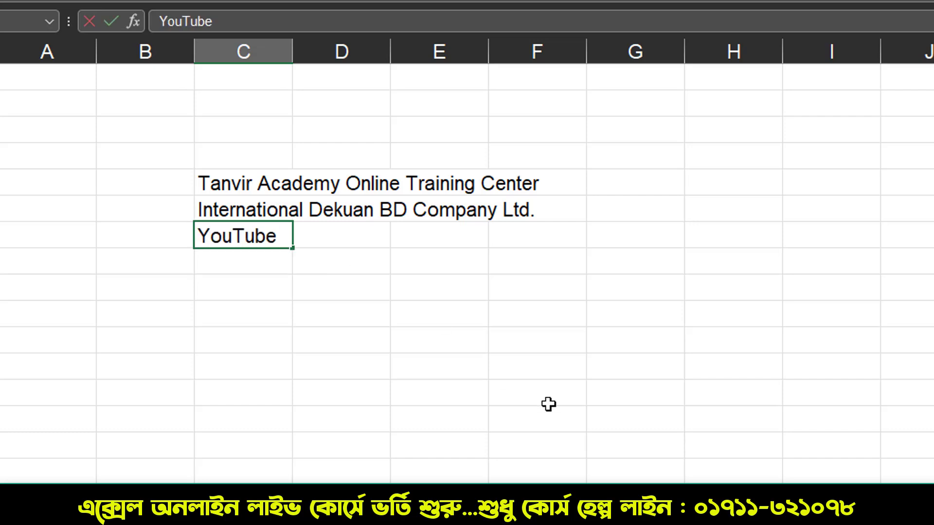
click(240, 253)
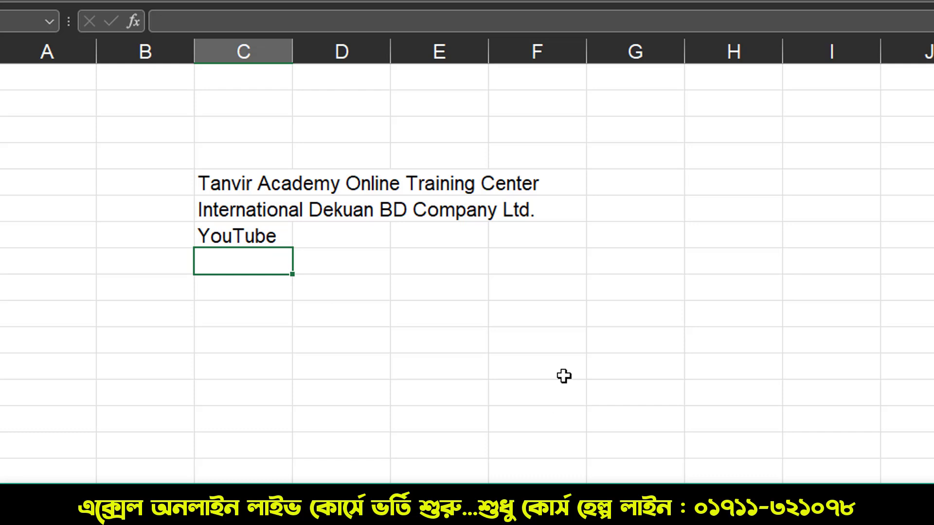
text(Tanvir Rahaman)
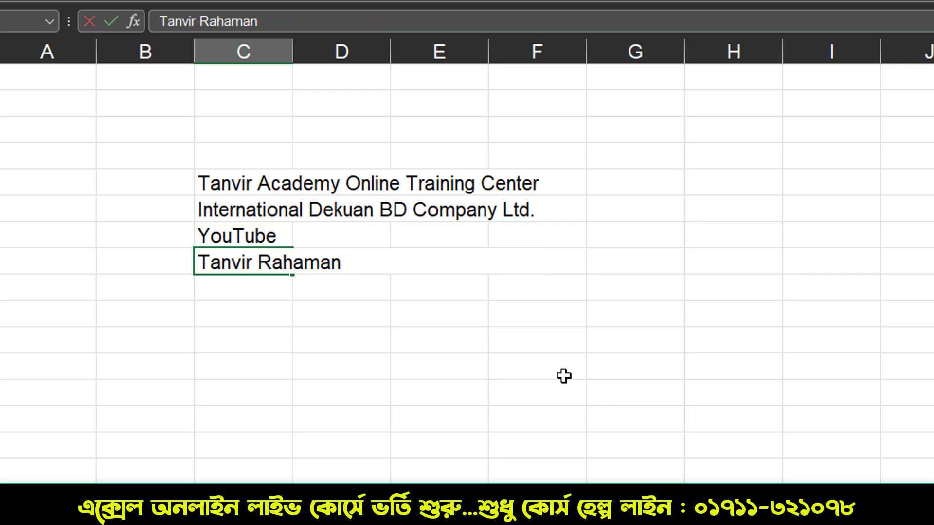
click(260, 294)
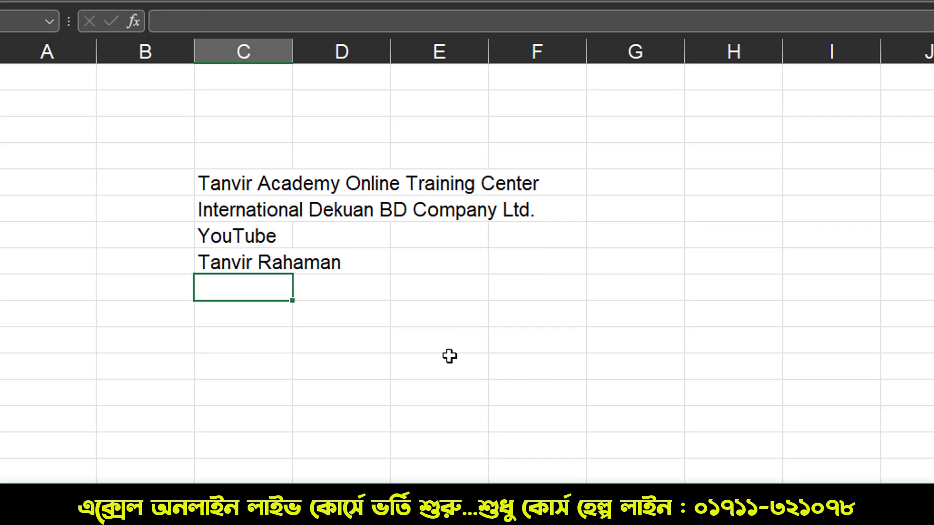
text(Madina Group of Ind Ltd)
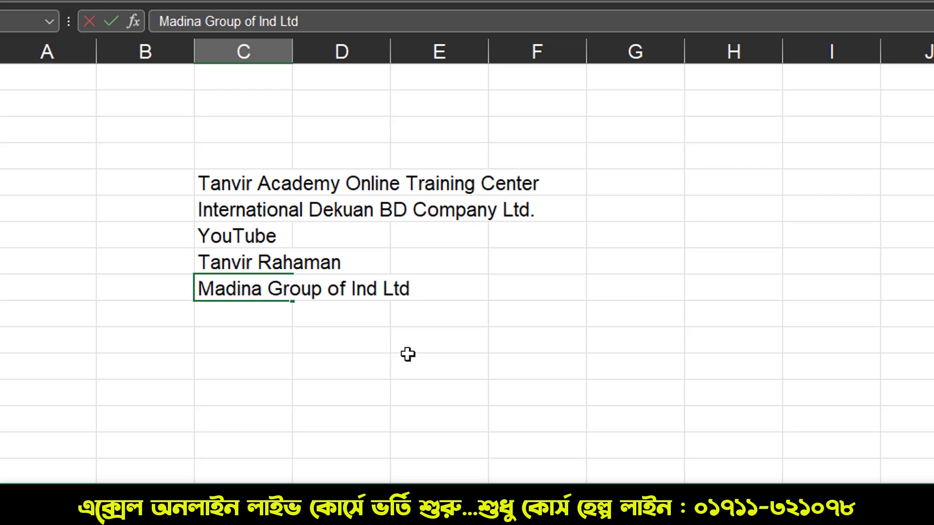
click(217, 315)
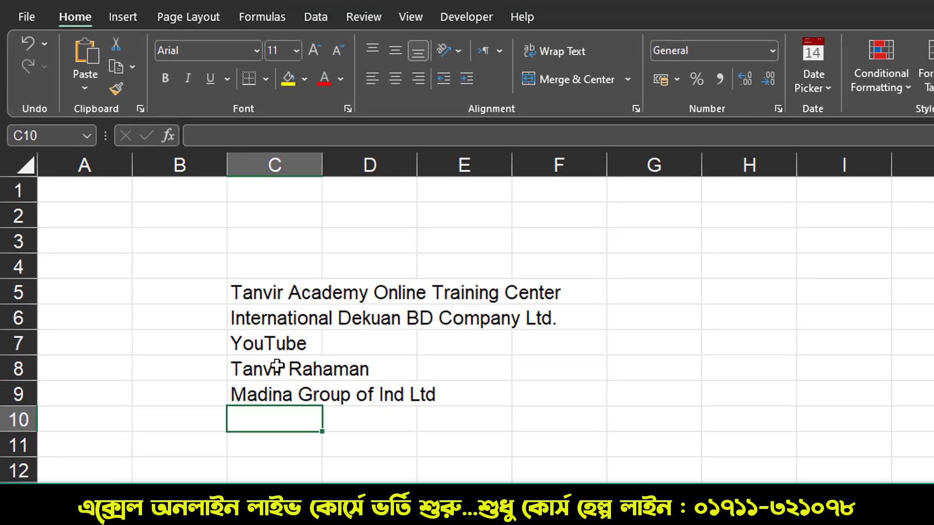
- Find the "Mad" entry in the AutoCorrect list of the proofing options and delete it
right_click(73, 24)
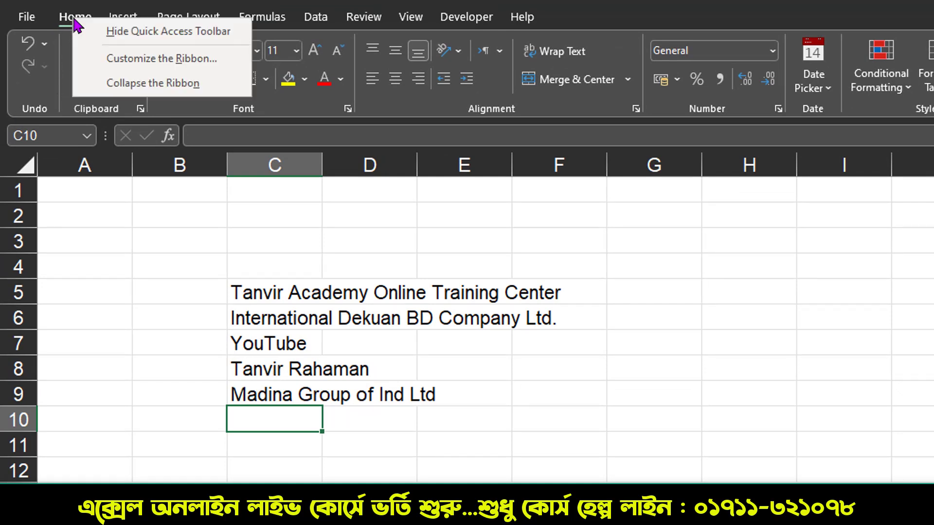
click(153, 57)
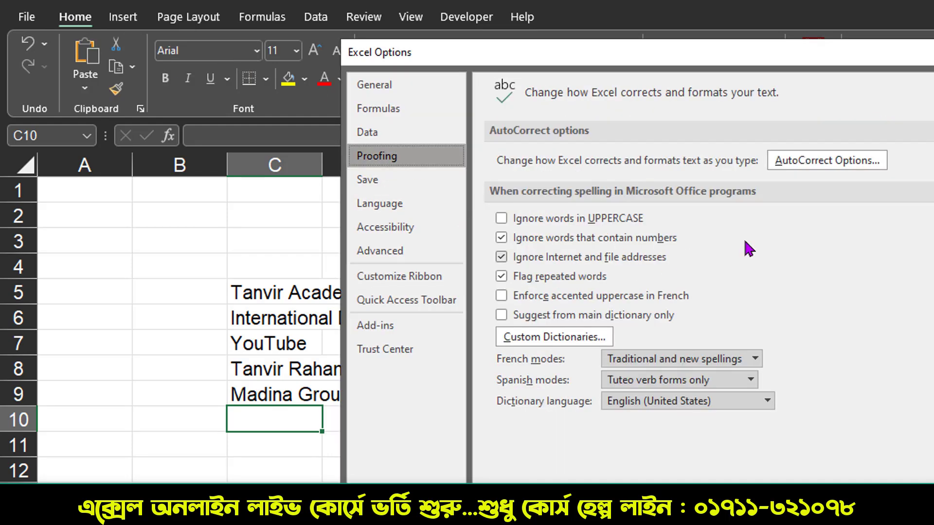
click(829, 161)
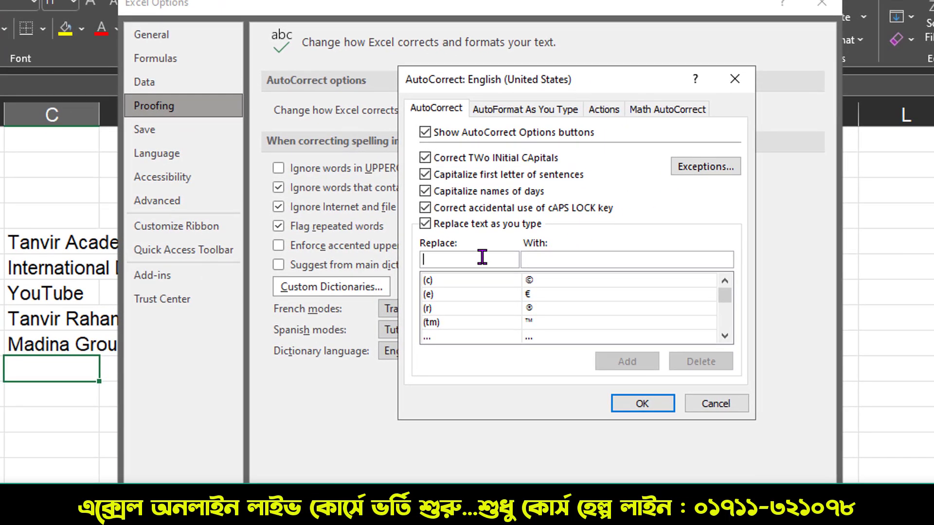
text(mad)
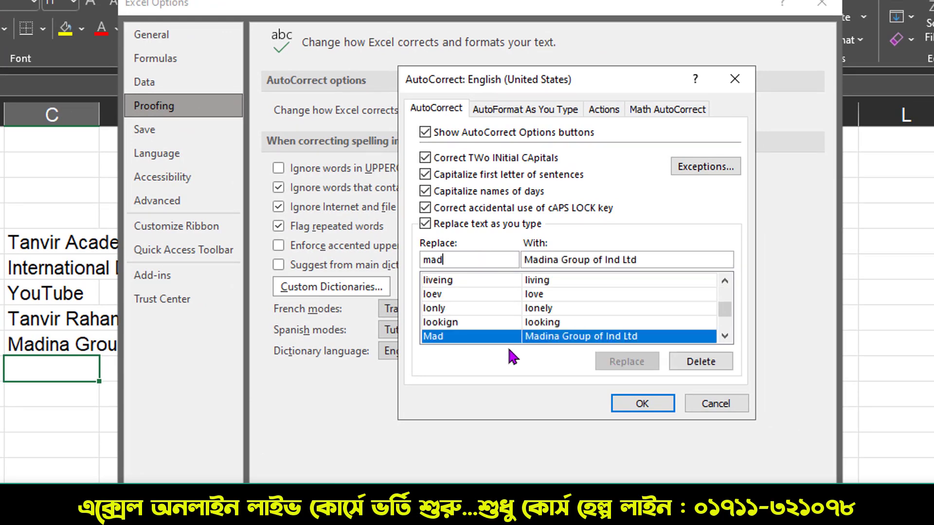
click(588, 339)
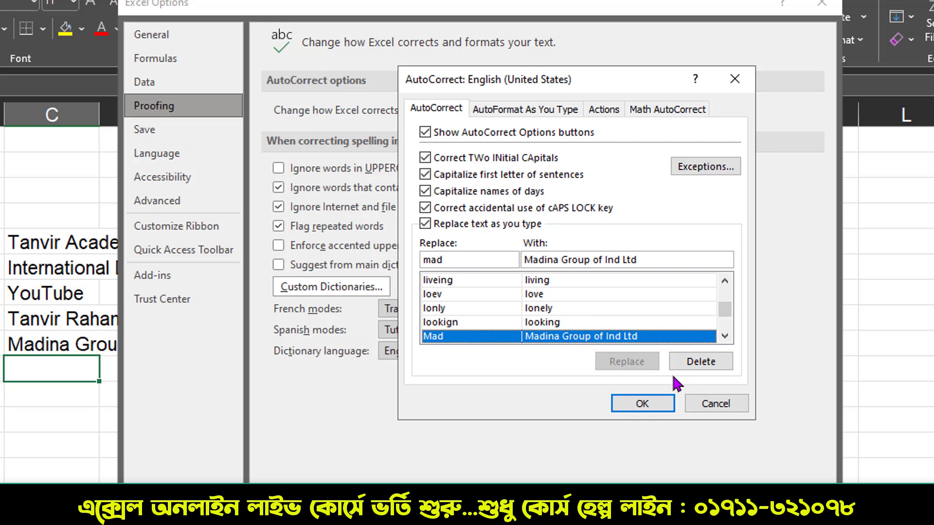
click(702, 365)
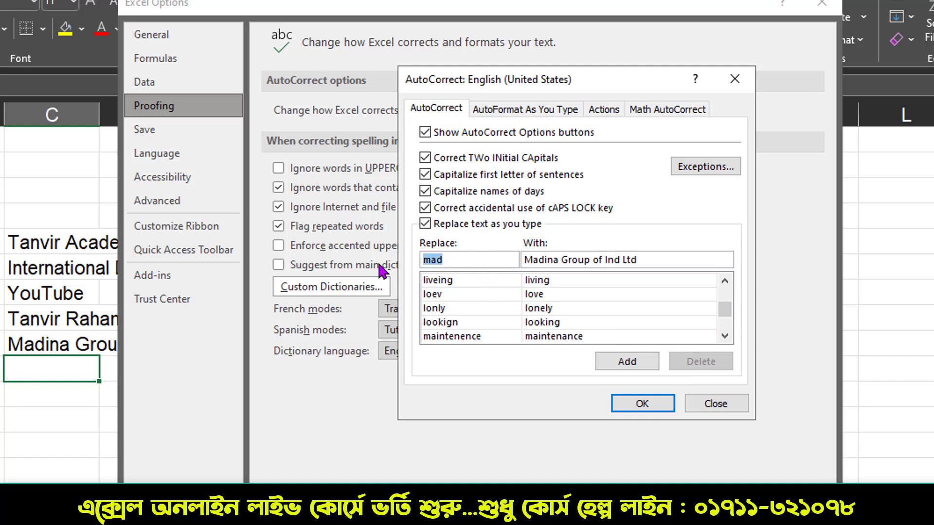
- Delete the "Ta" AutoCorrect entry, apply the option changes and return to the sheet
text(Ta)
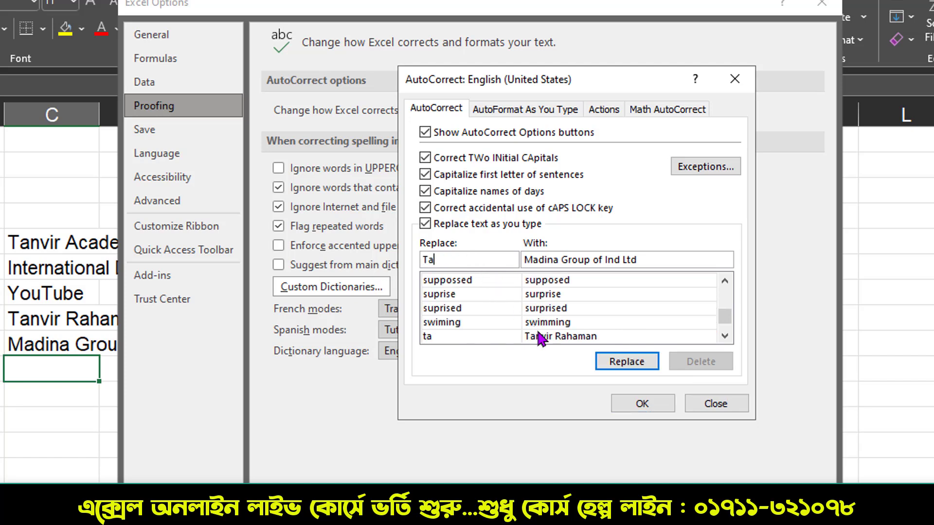
click(681, 357)
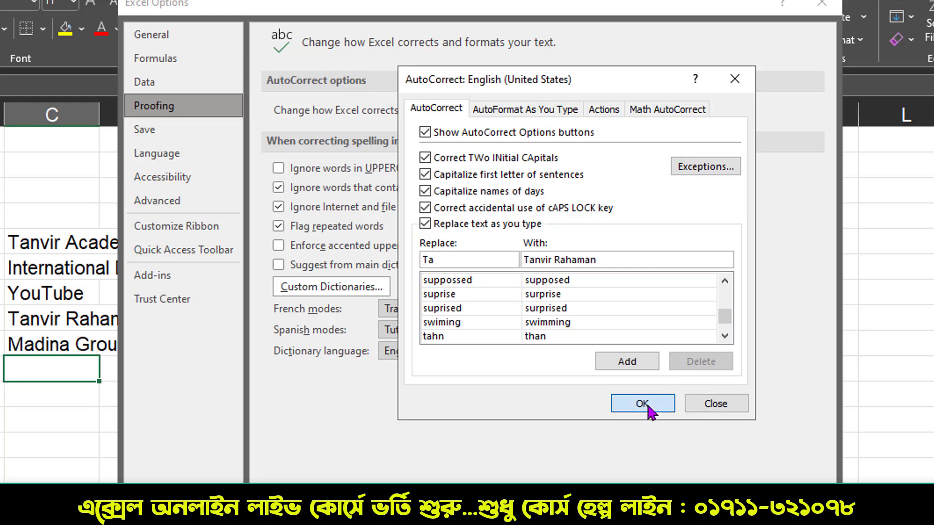
click(642, 404)
key(Return)
click(400, 453)
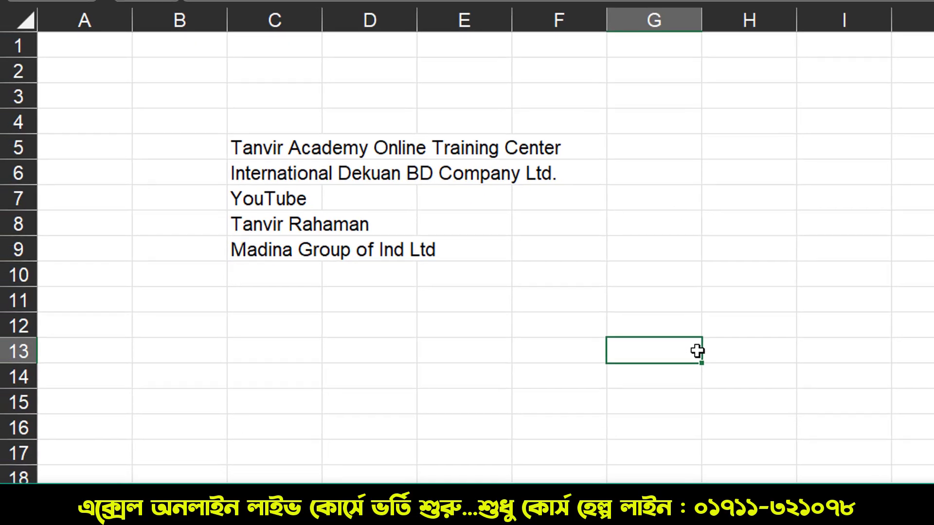